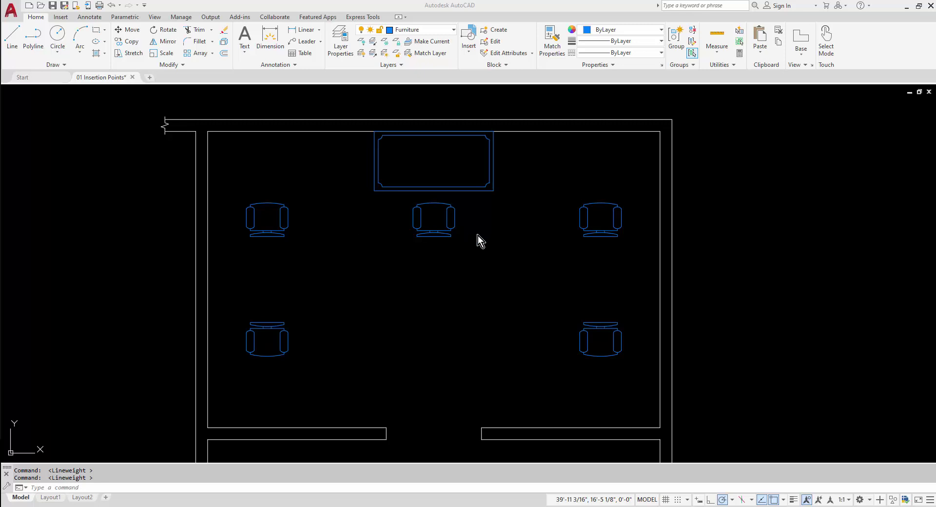
# - Select the Desk - 30 x 60 in. block at the top of the classroom plan
pyautogui.click(484, 192)
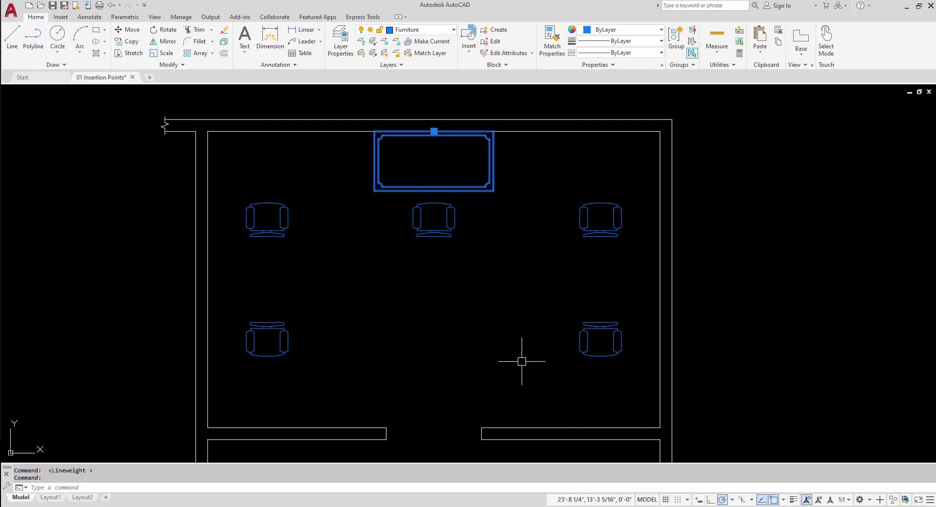
# - Open the Desk - 30 x 60 in. block in the Block Editor with the authoring palettes showing
pyautogui.doubleClick(479, 188)
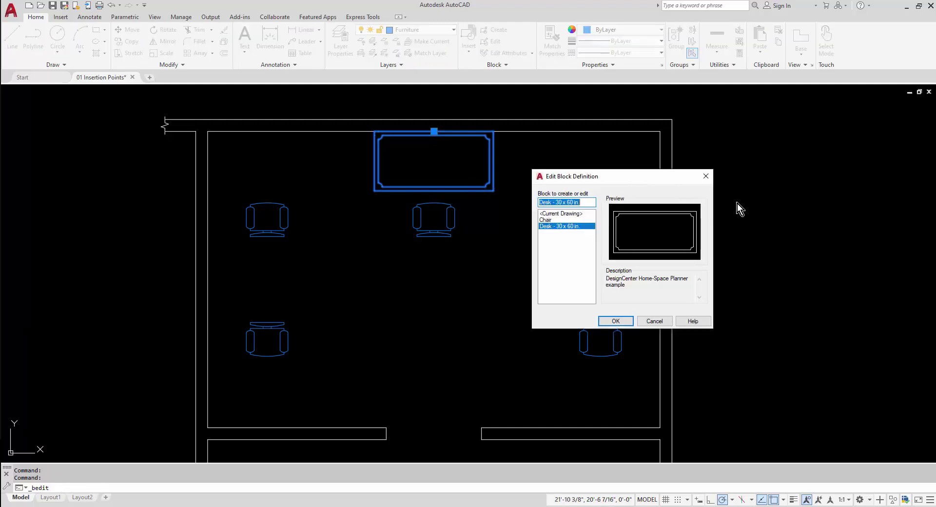
pyautogui.click(623, 323)
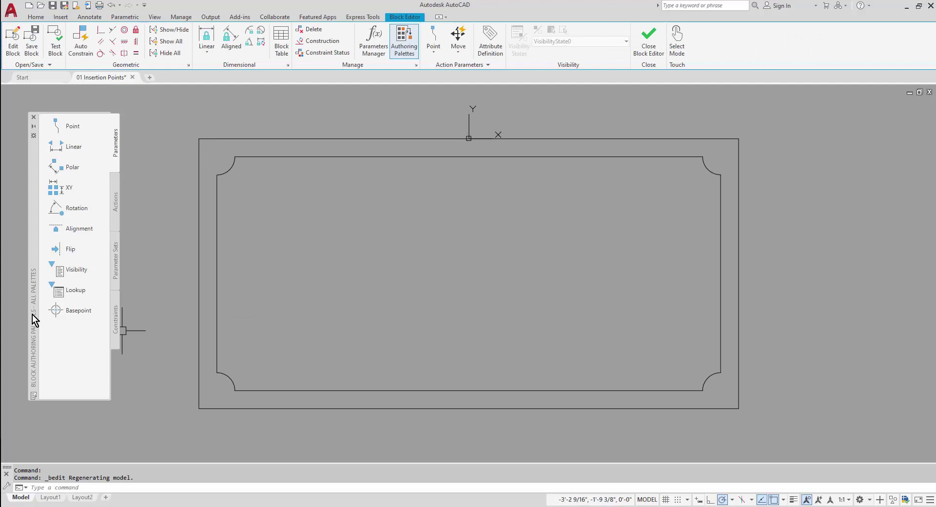
pyautogui.click(409, 49)
pyautogui.click(409, 49)
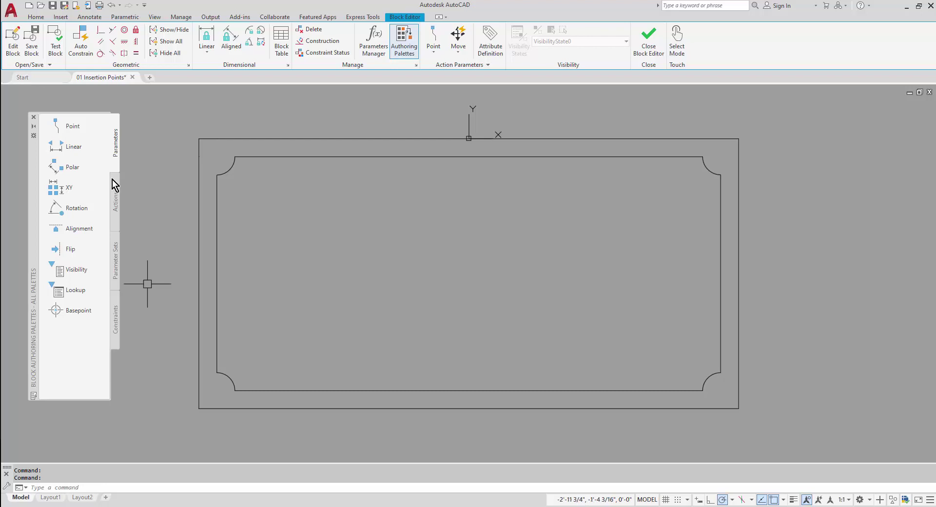
# - Add point parameters Position1 and Position2 on the desk's top-right and bottom-right corners
pyautogui.click(81, 126)
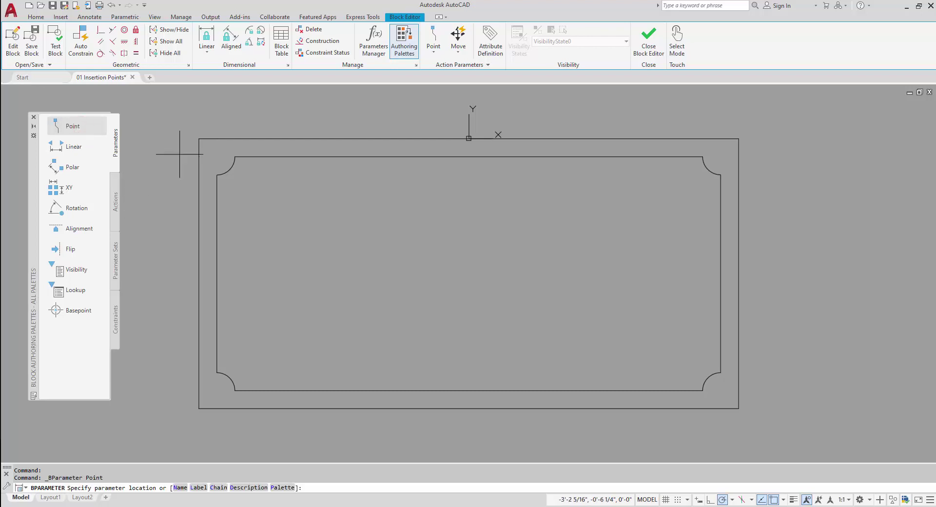
pyautogui.click(737, 139)
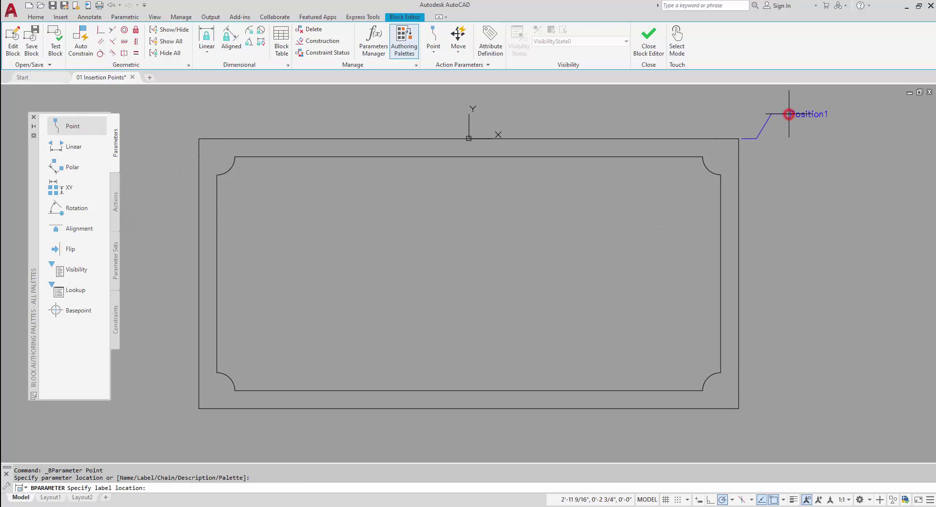
pyautogui.click(788, 114)
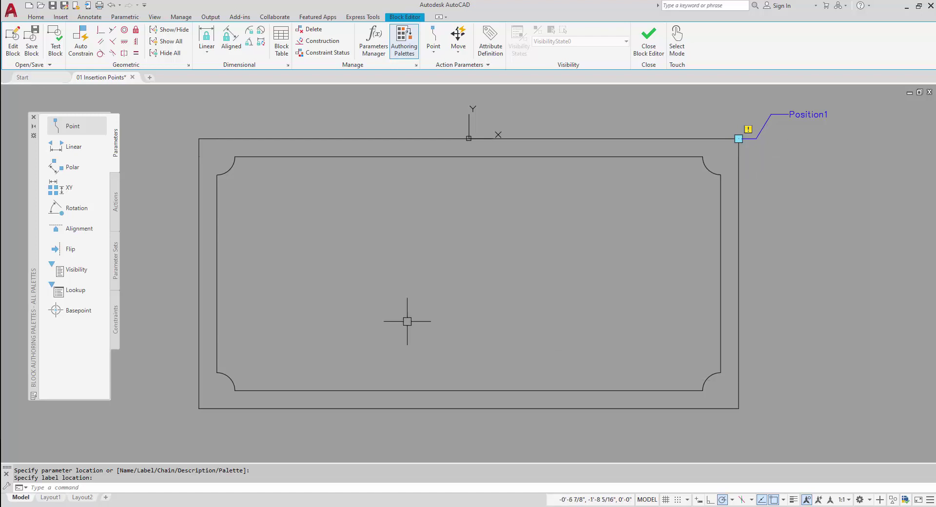
pyautogui.click(66, 128)
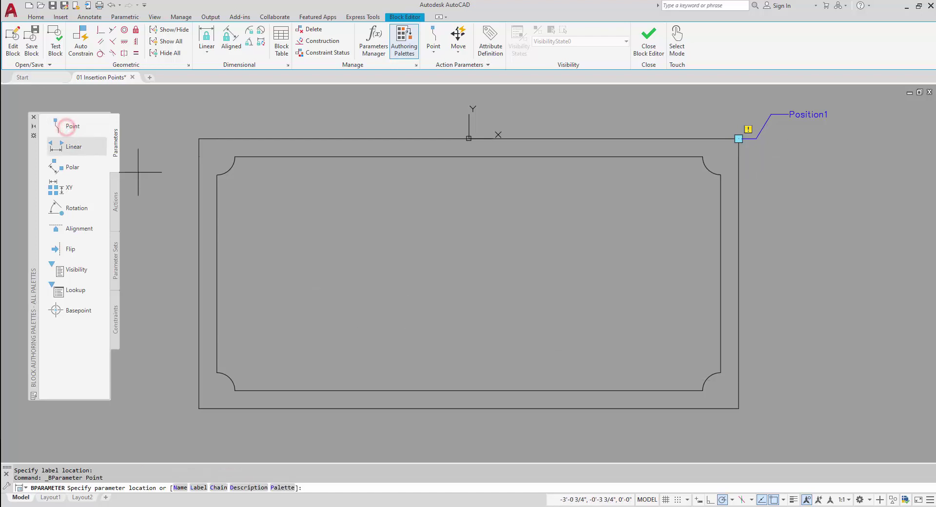
pyautogui.click(738, 406)
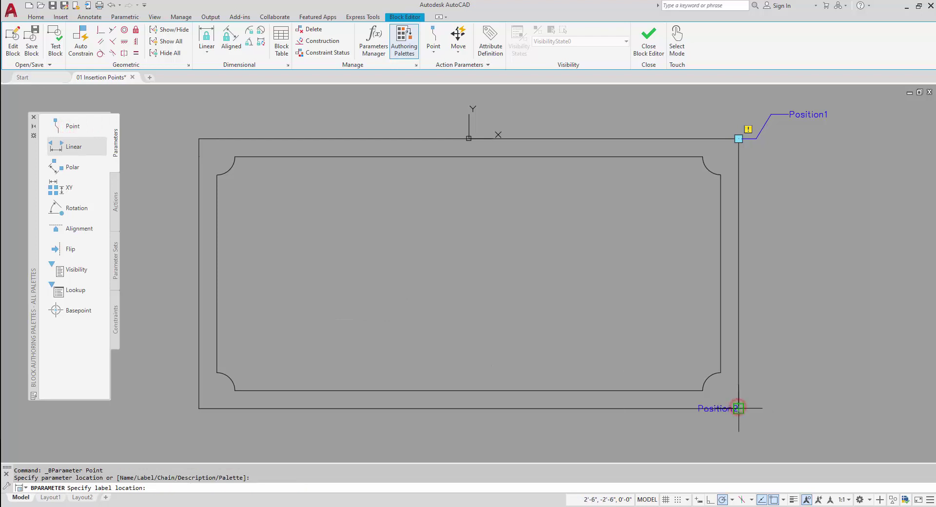
pyautogui.click(802, 437)
# - Add point parameters Position3 and Position4 on the desk's bottom-left and top-left corners
pyautogui.click(68, 126)
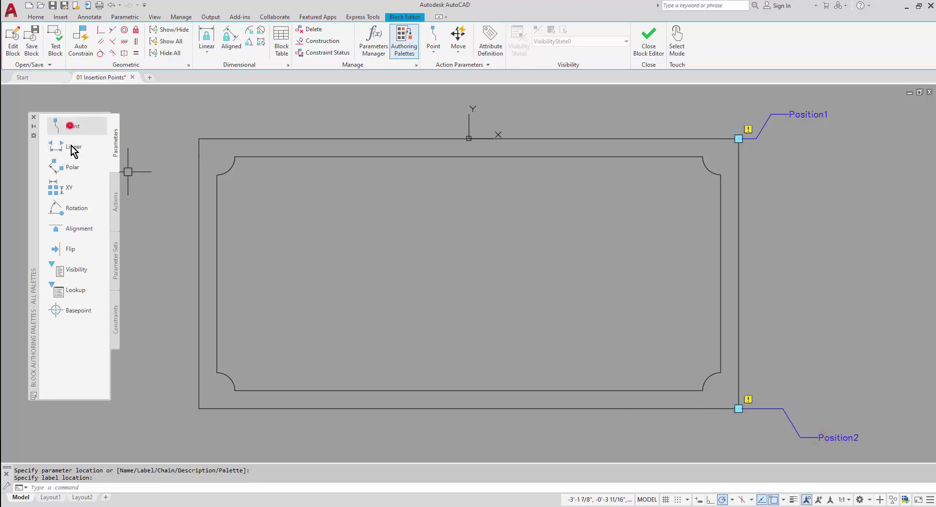
pyautogui.click(196, 410)
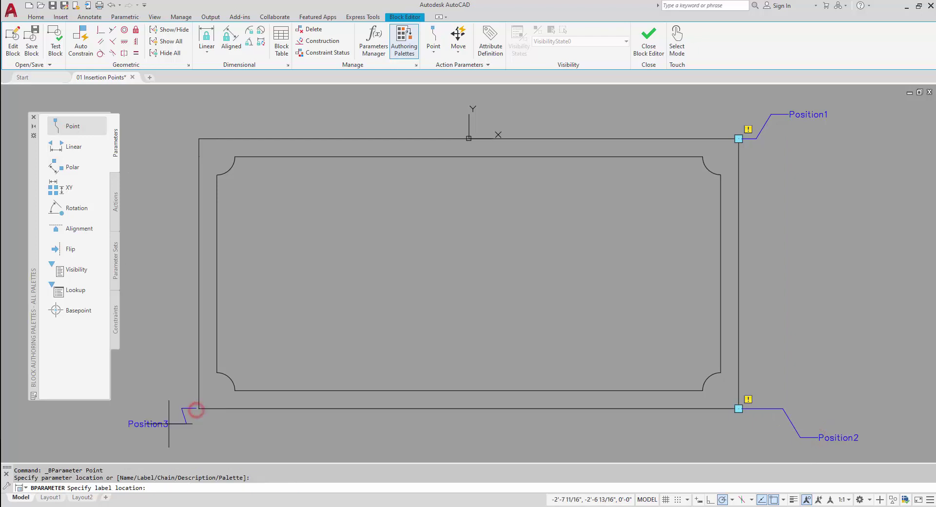
pyautogui.click(152, 428)
pyautogui.click(66, 125)
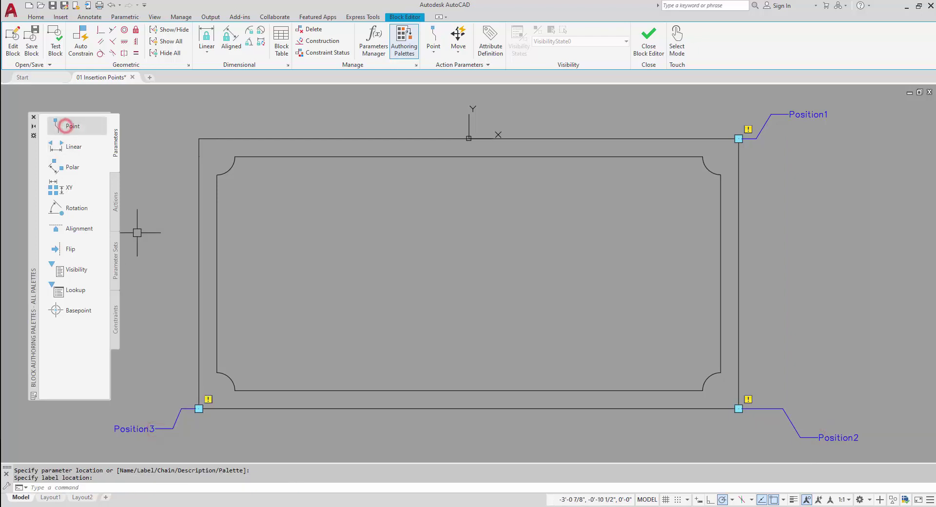
pyautogui.click(198, 139)
pyautogui.click(163, 115)
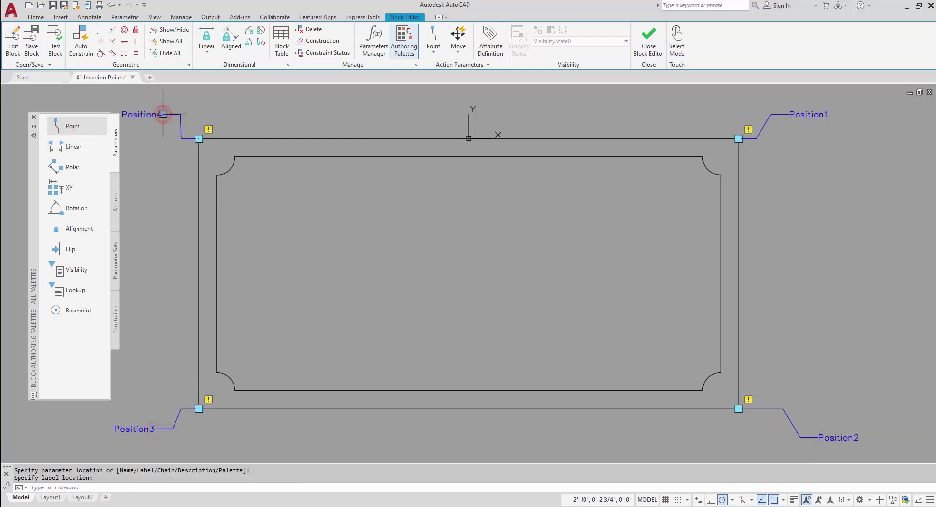
# - Close the Block Editor saving the Desk - 30 x 60 in. changes, then select the plan's desk
pyautogui.click(647, 52)
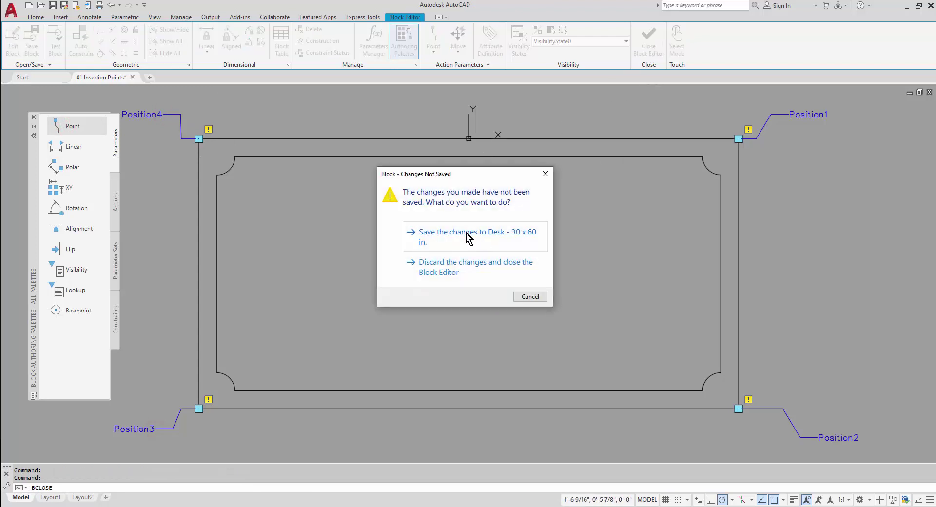
pyautogui.click(466, 233)
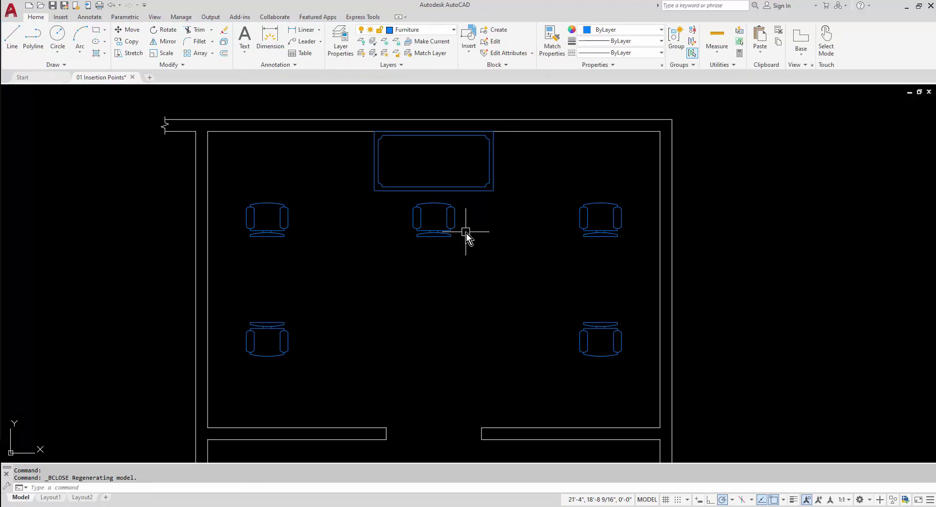
pyautogui.click(469, 187)
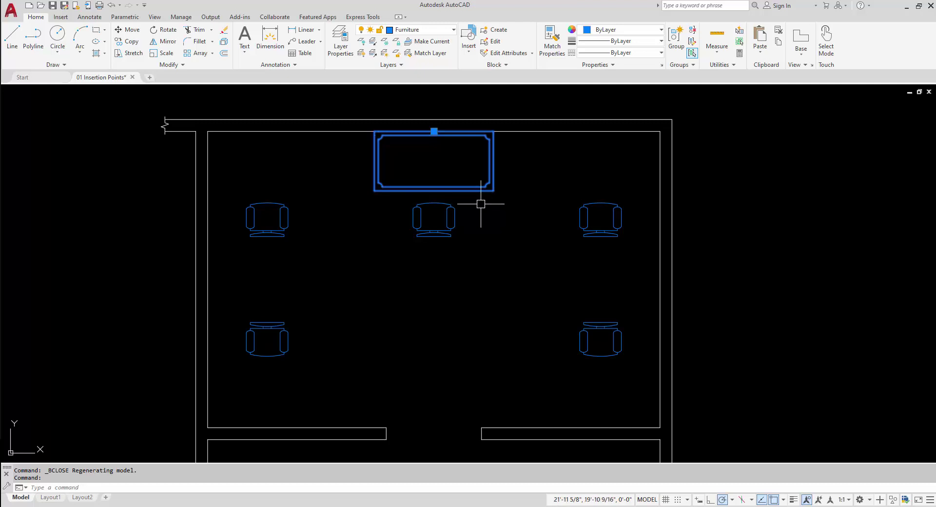
# - Insert desks into the room's top-right and bottom-right corners, cycling the insertion corner with Ctrl
pyautogui.click(471, 52)
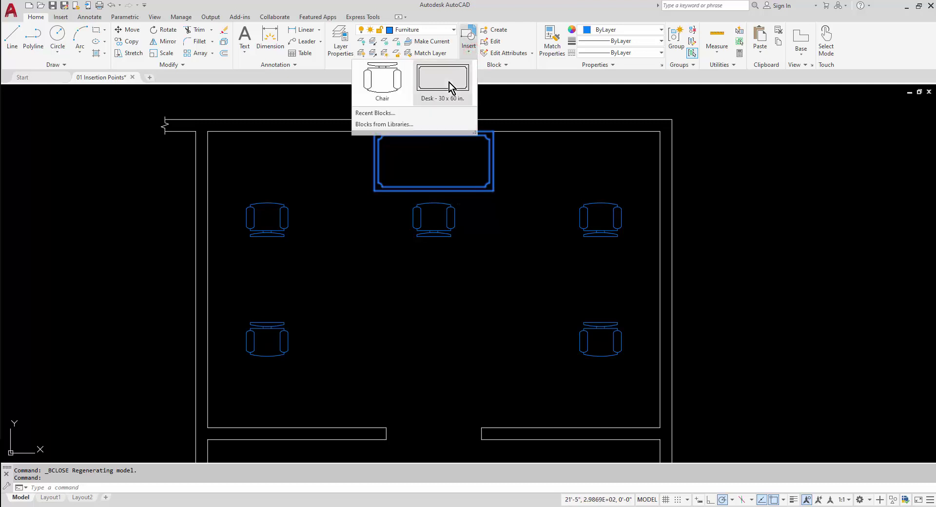
pyautogui.click(449, 83)
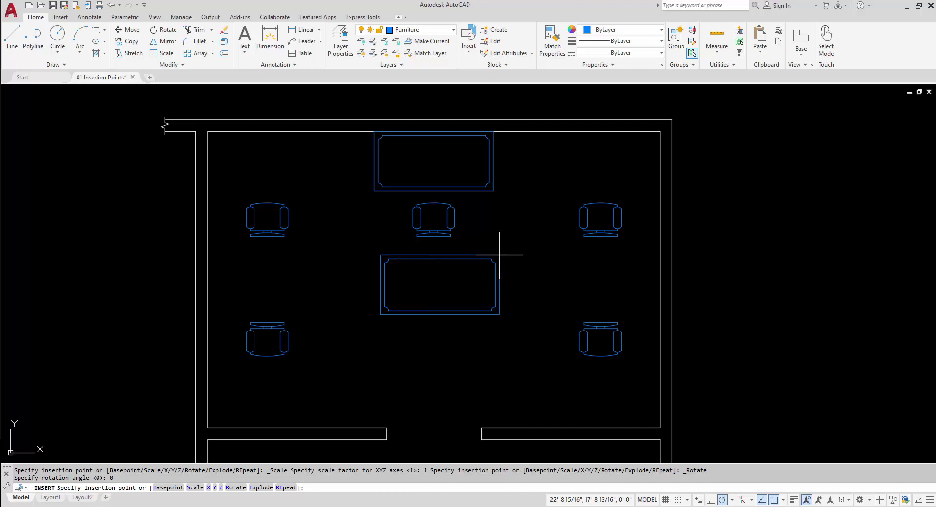
pyautogui.press('ctrl')
pyautogui.press('ctrl')
pyautogui.press('ctrl')
pyautogui.press('ctrl')
pyautogui.press('ctrl')
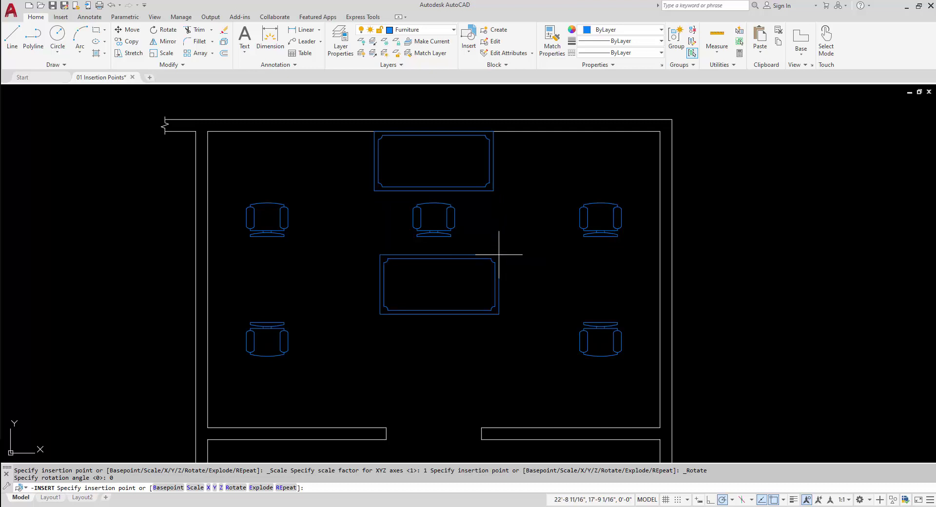
pyautogui.click(661, 132)
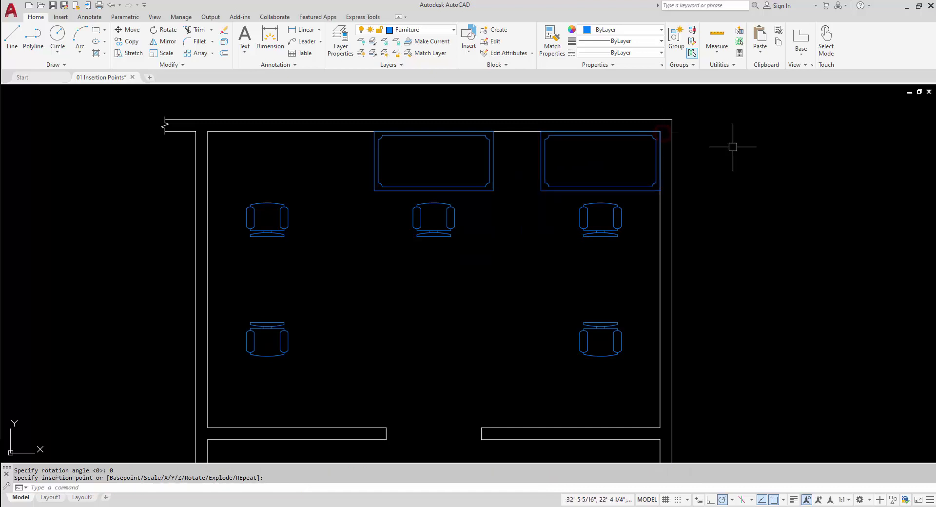
pyautogui.click(469, 54)
pyautogui.click(449, 95)
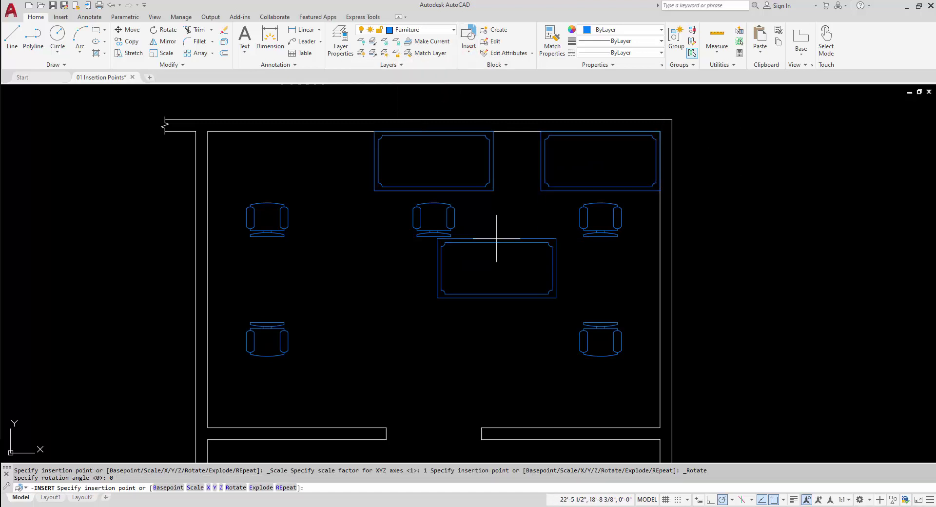
pyautogui.click(658, 427)
# - Insert desks into the room's bottom-left and top-left corners
pyautogui.click(468, 46)
pyautogui.click(427, 94)
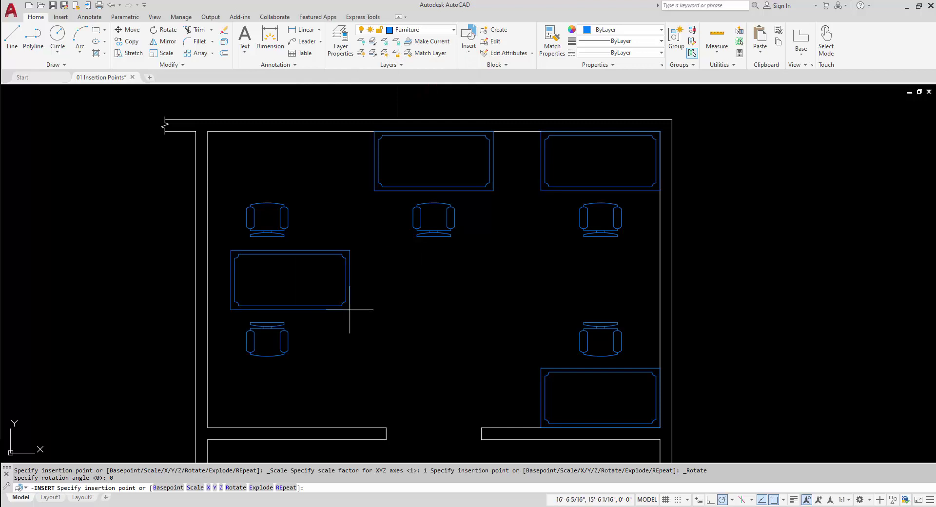
pyautogui.click(210, 427)
pyautogui.click(468, 48)
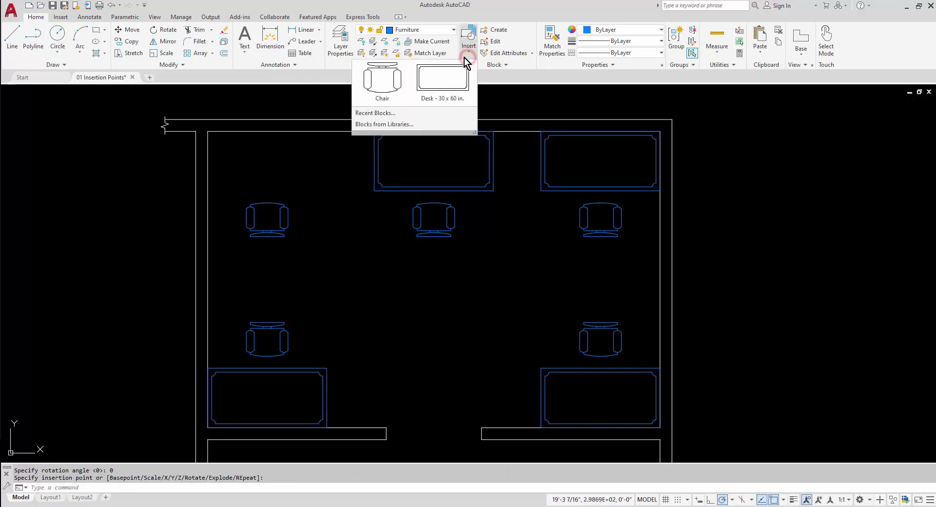
pyautogui.click(457, 82)
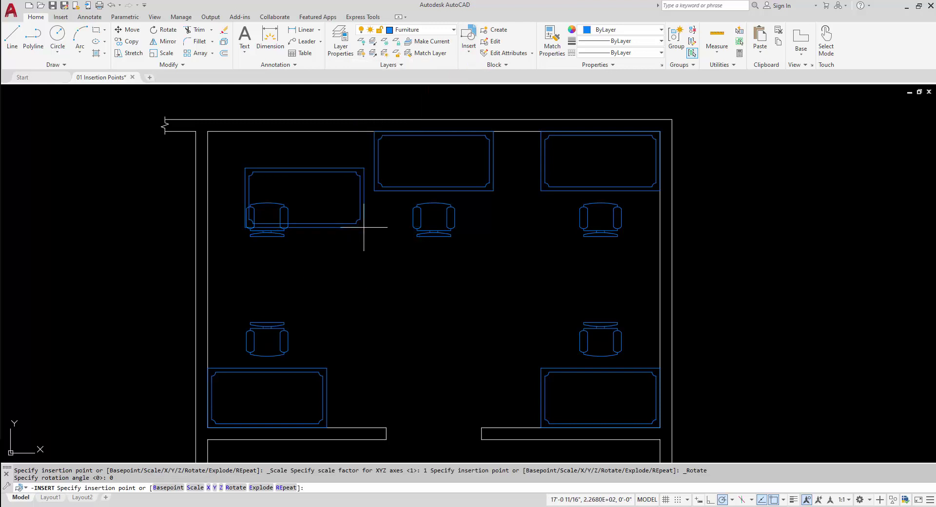
pyautogui.click(208, 132)
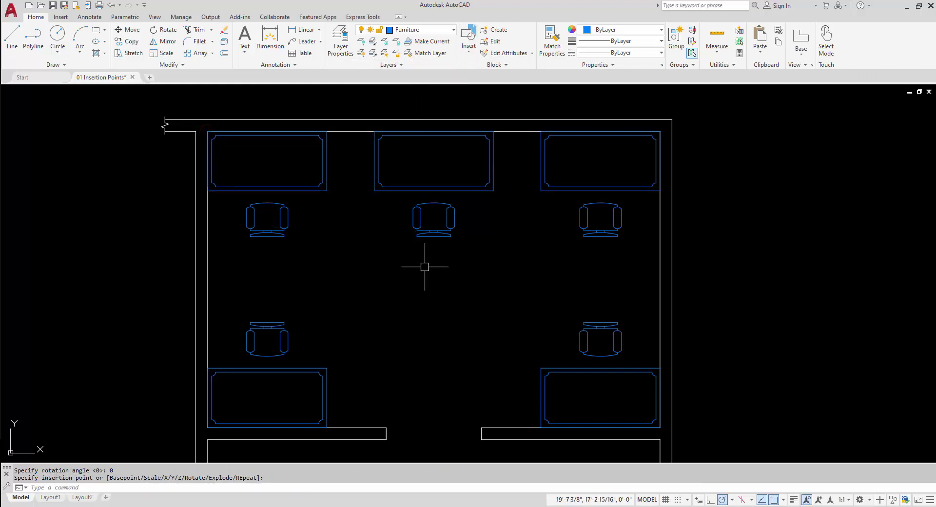